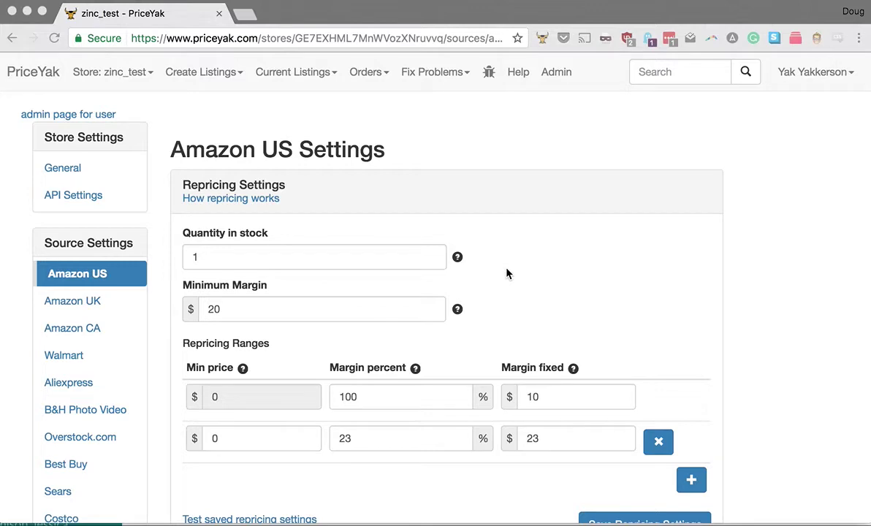
Expand Advanced Repricing Settings to show 99-cent rounding, $0.3 fixed, 2.9% payment and 10% marketplace fees.
{"action": "scroll", "coordinate": [535, 316], "scroll_direction": "down", "scroll_amount": 5}
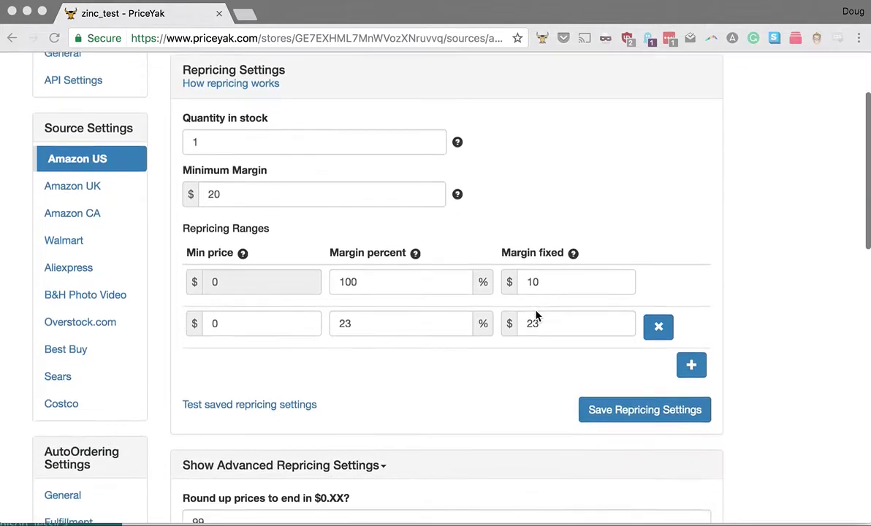
{"action": "scroll", "coordinate": [536, 315], "scroll_direction": "down", "scroll_amount": 1}
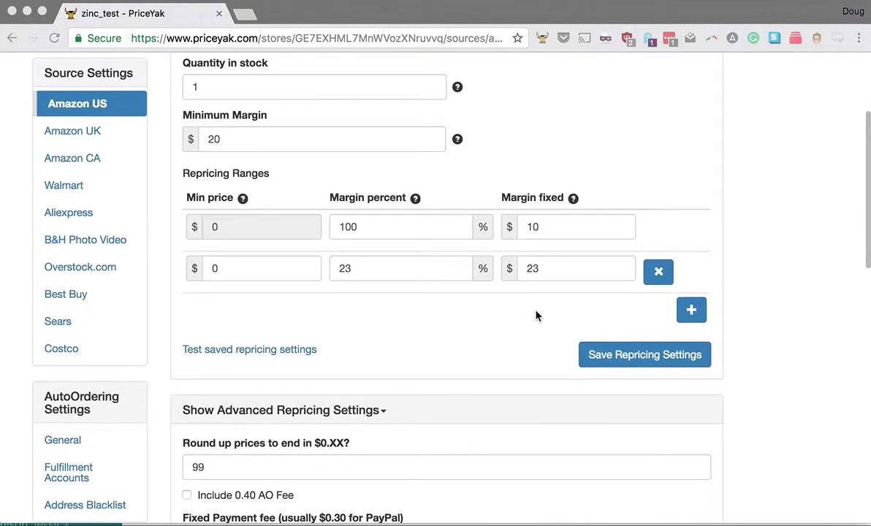
{"action": "scroll", "coordinate": [536, 315], "scroll_direction": "up", "scroll_amount": 4}
{"action": "scroll", "coordinate": [536, 315], "scroll_direction": "up", "scroll_amount": 1}
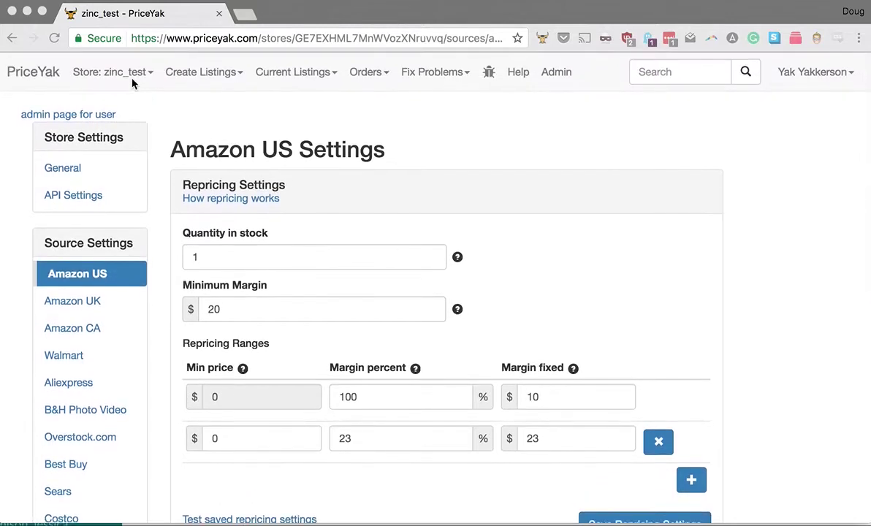
{"action": "left_click", "coordinate": [77, 273]}
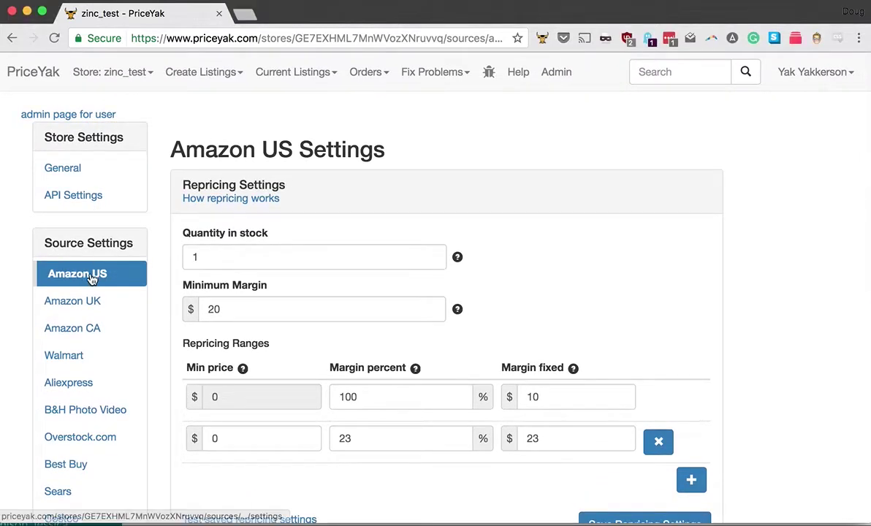
{"action": "scroll", "coordinate": [76, 417], "scroll_direction": "down", "scroll_amount": 1}
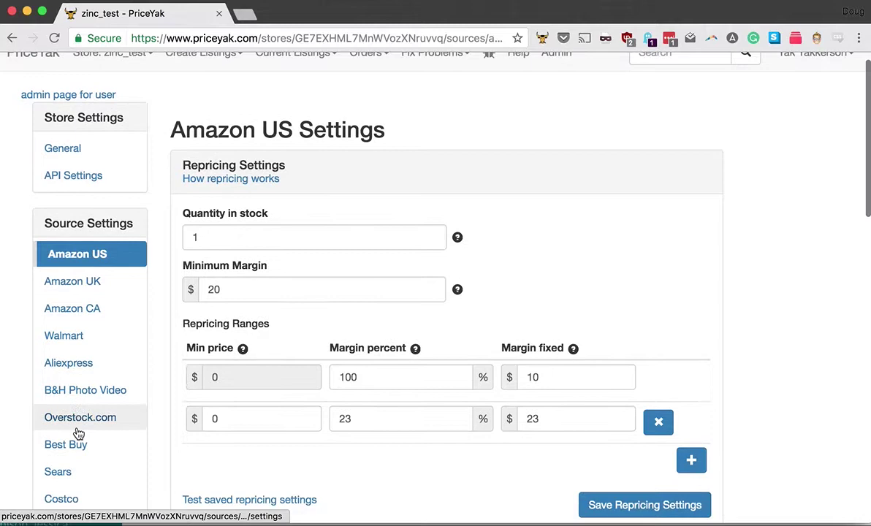
{"action": "scroll", "coordinate": [393, 243], "scroll_direction": "down", "scroll_amount": 3}
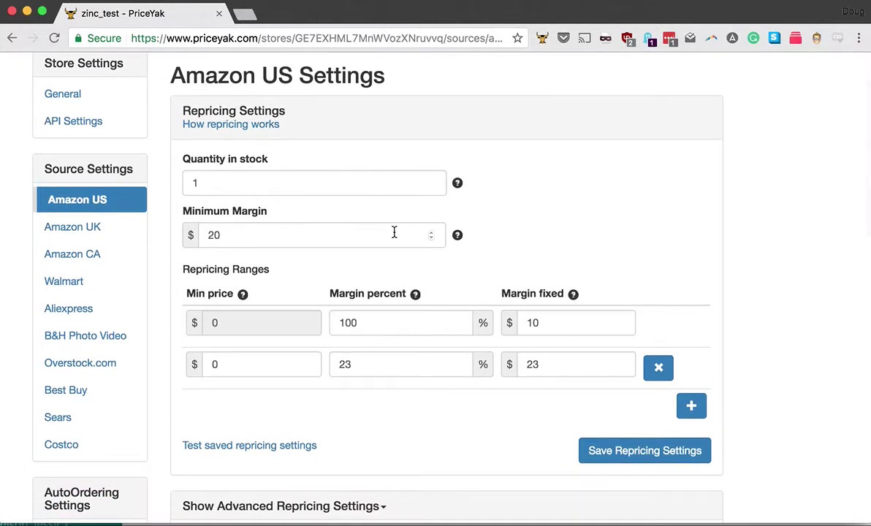
{"action": "scroll", "coordinate": [394, 233], "scroll_direction": "down", "scroll_amount": 5}
{"action": "scroll", "coordinate": [394, 233], "scroll_direction": "down", "scroll_amount": 3}
{"action": "left_click", "coordinate": [210, 92]}
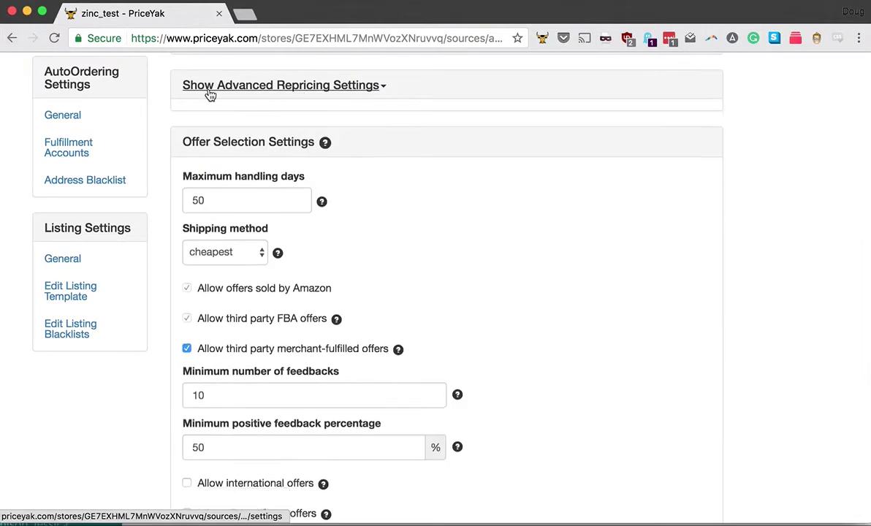
{"action": "scroll", "coordinate": [345, 152], "scroll_direction": "up", "scroll_amount": 3}
{"action": "scroll", "coordinate": [346, 152], "scroll_direction": "up", "scroll_amount": 1}
{"action": "left_click", "coordinate": [292, 251]}
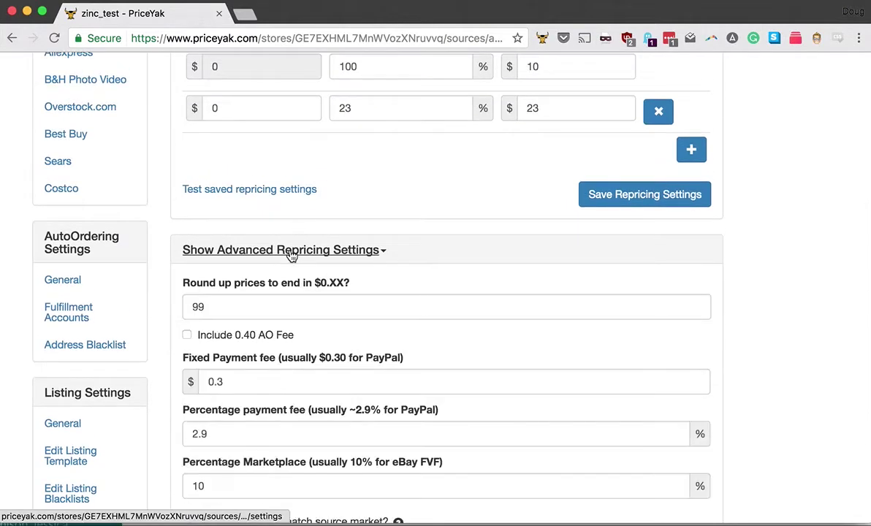
{"action": "scroll", "coordinate": [292, 254], "scroll_direction": "down", "scroll_amount": 5}
{"action": "scroll", "coordinate": [292, 255], "scroll_direction": "down", "scroll_amount": 1}
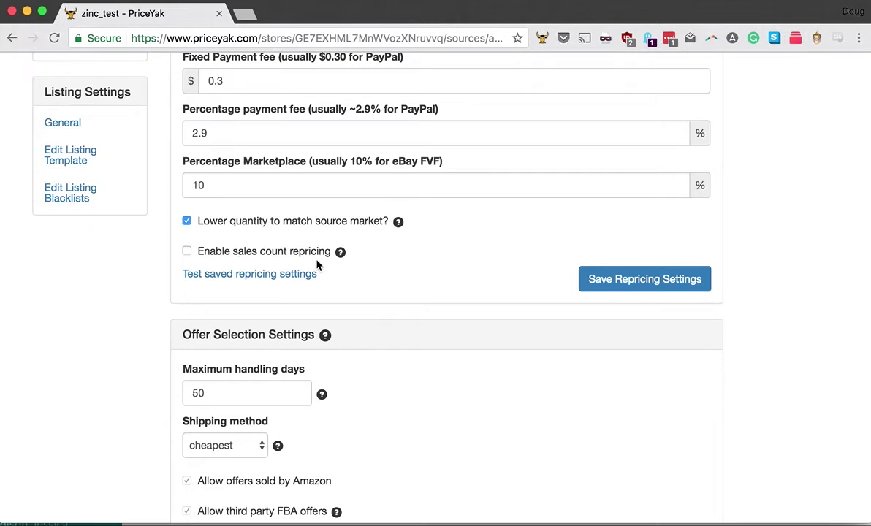
Tick 'Enable sales count repricing' and save the repricing settings until Success appears.
{"action": "mouse_move", "coordinate": [346, 255]}
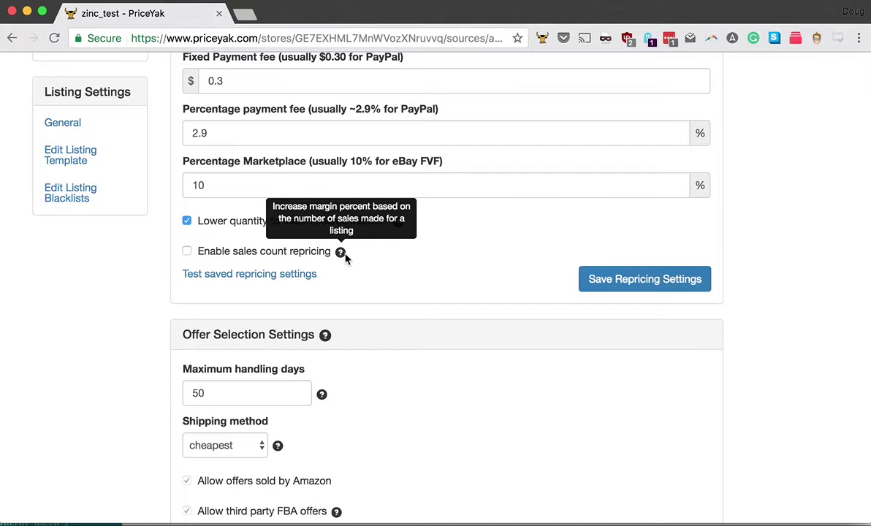
{"action": "left_click", "coordinate": [187, 251]}
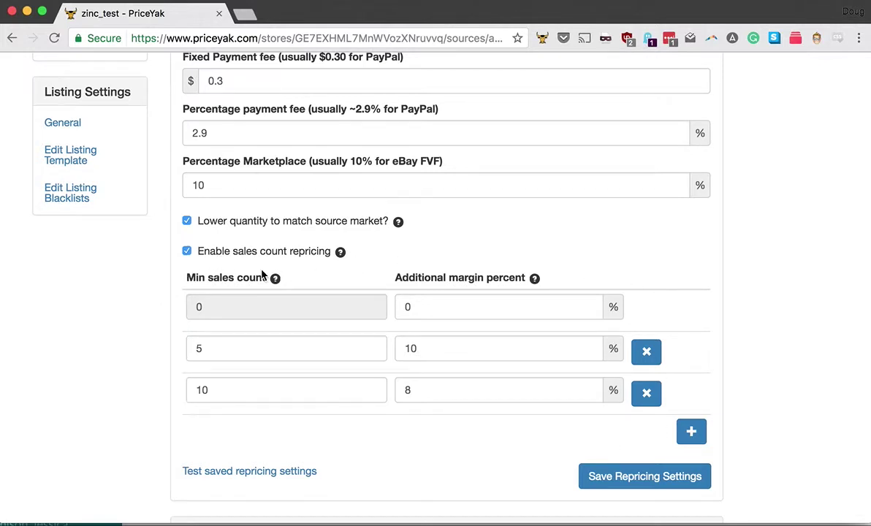
{"action": "left_click", "coordinate": [634, 481]}
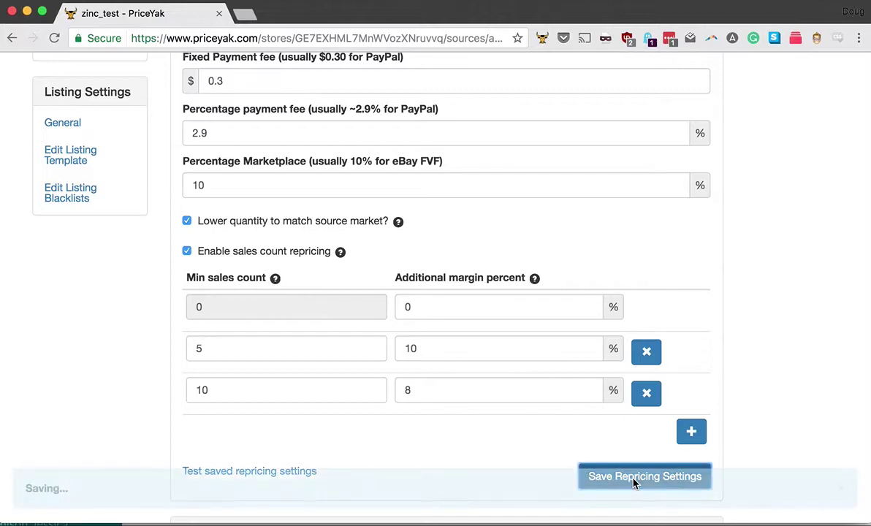
{"action": "scroll", "coordinate": [378, 313], "scroll_direction": "down", "scroll_amount": 1}
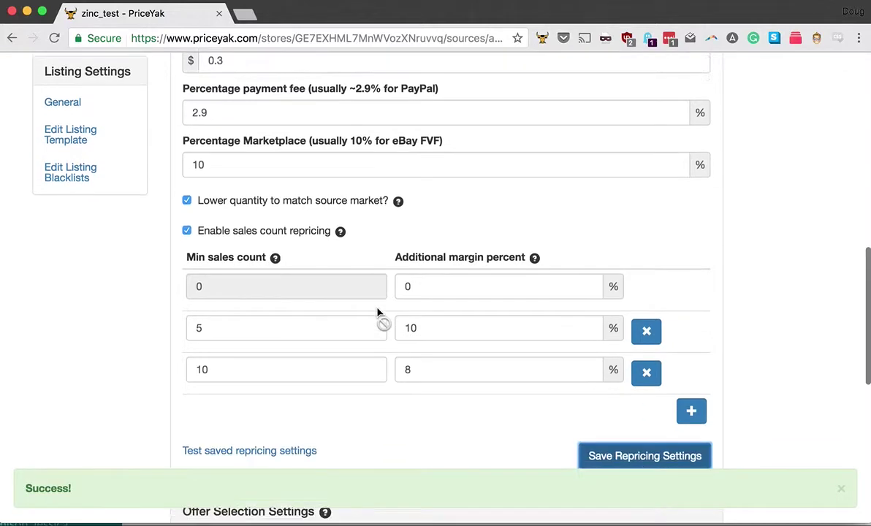
Add a fourth, empty tier row below the 10→8% tier in the sales count table.
{"action": "scroll", "coordinate": [377, 312], "scroll_direction": "down", "scroll_amount": 1}
{"action": "scroll", "coordinate": [375, 309], "scroll_direction": "up", "scroll_amount": 5}
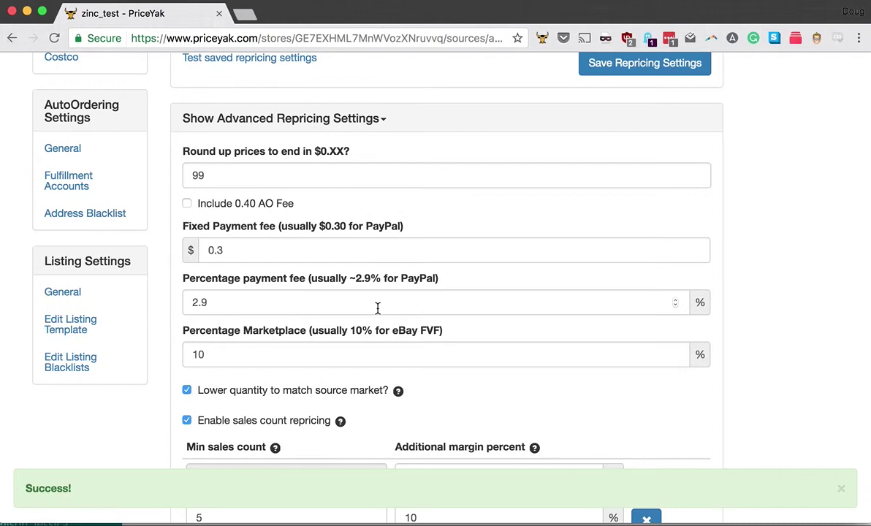
{"action": "scroll", "coordinate": [376, 307], "scroll_direction": "up", "scroll_amount": 8}
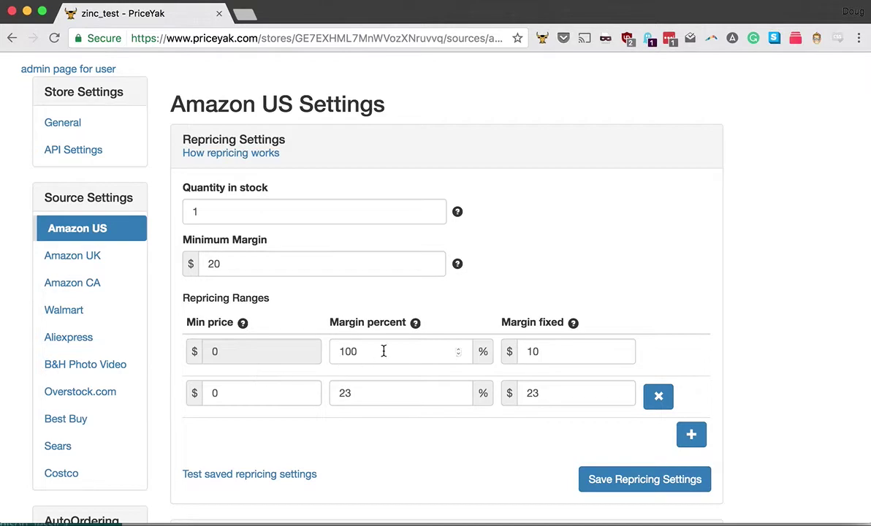
{"action": "scroll", "coordinate": [383, 352], "scroll_direction": "down", "scroll_amount": 3}
{"action": "scroll", "coordinate": [383, 352], "scroll_direction": "down", "scroll_amount": 5}
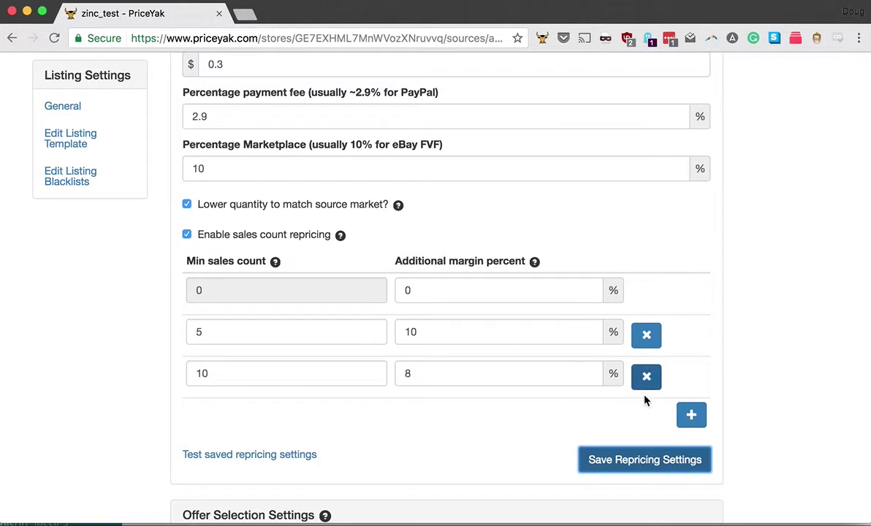
{"action": "left_click", "coordinate": [691, 416]}
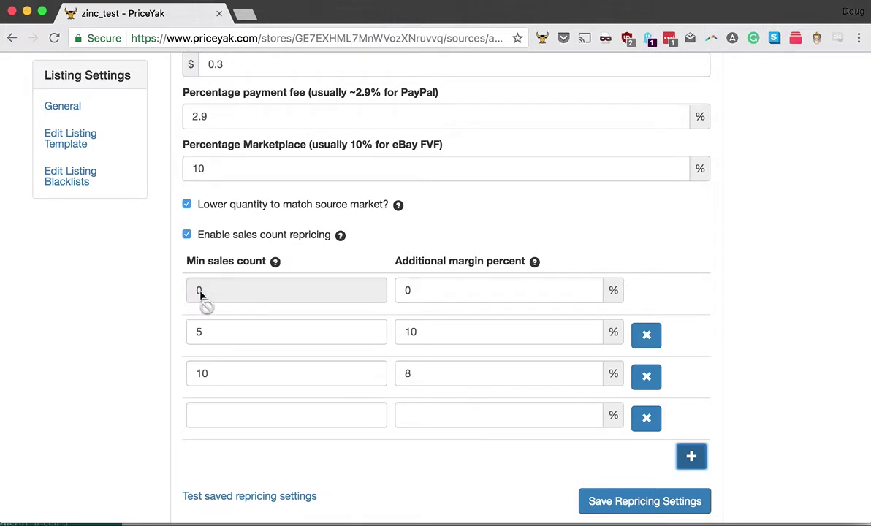
Change the 10-sales tier's additional margin from 8% to 2%.
{"action": "left_click", "coordinate": [443, 291]}
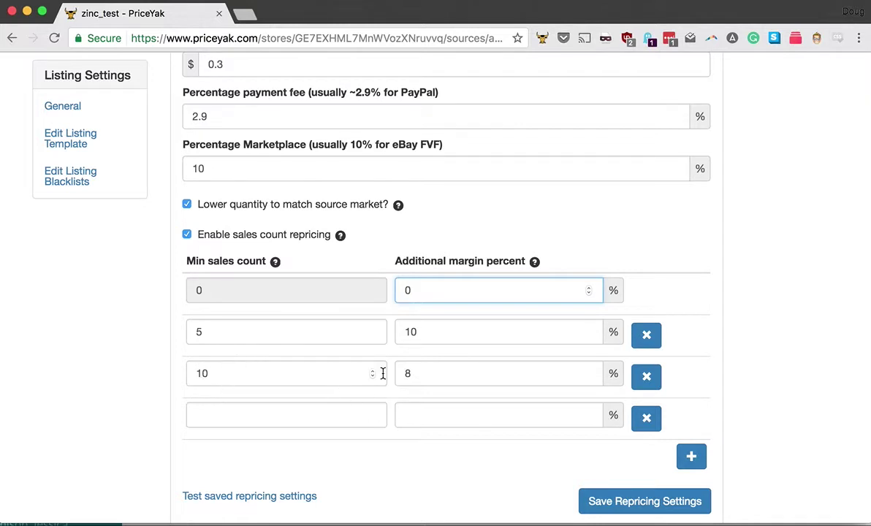
{"action": "left_click", "coordinate": [486, 374]}
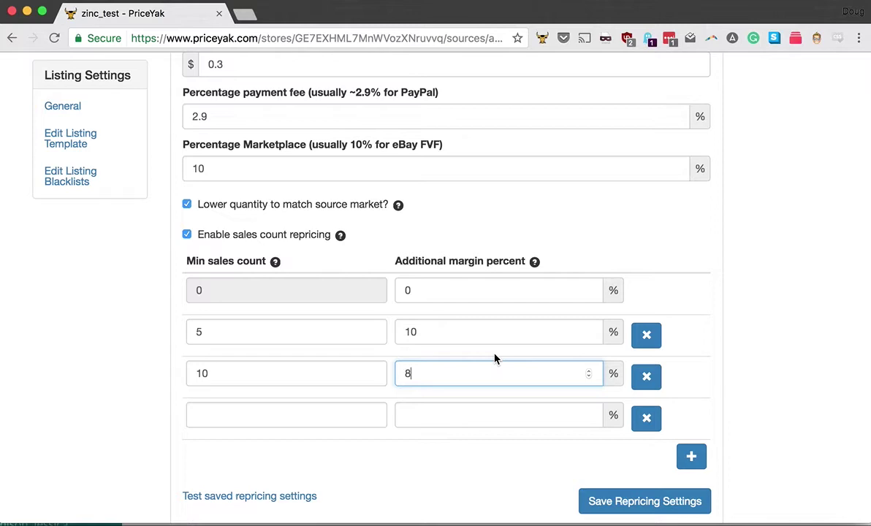
{"action": "scroll", "coordinate": [495, 359], "scroll_direction": "up", "scroll_amount": 3}
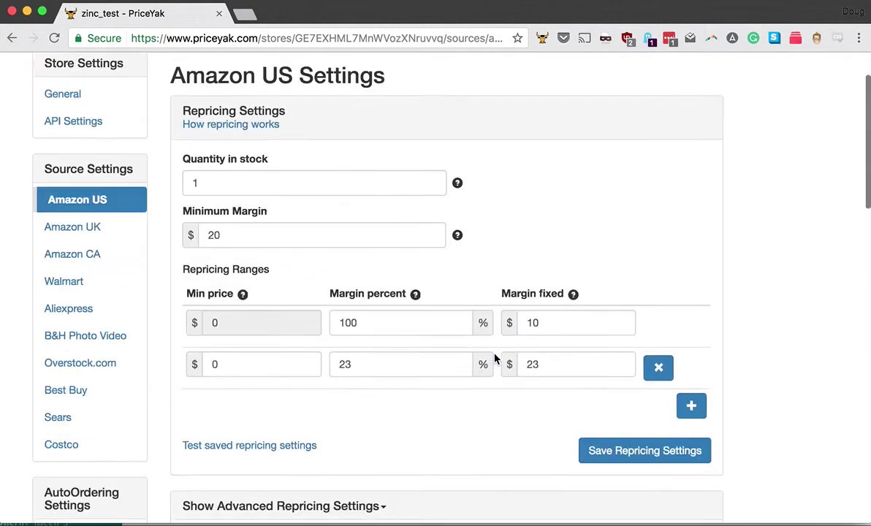
{"action": "scroll", "coordinate": [516, 369], "scroll_direction": "up", "scroll_amount": 1}
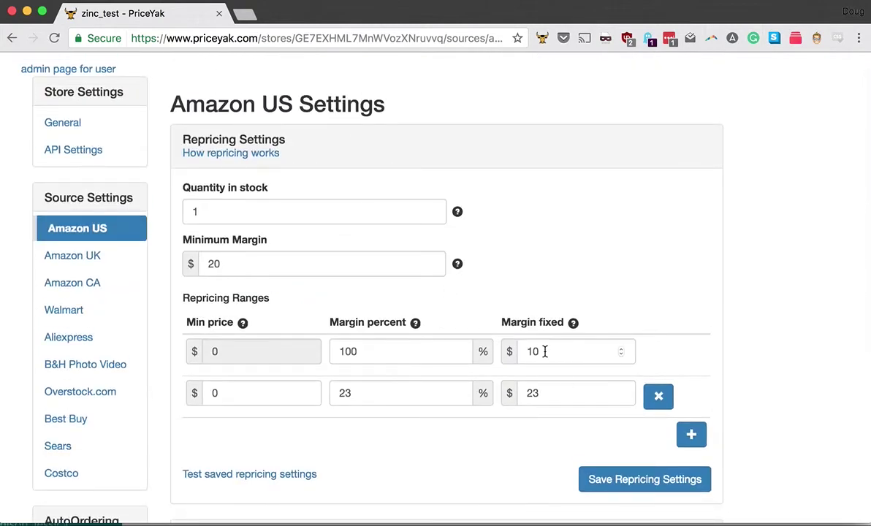
{"action": "scroll", "coordinate": [545, 352], "scroll_direction": "down", "scroll_amount": 10}
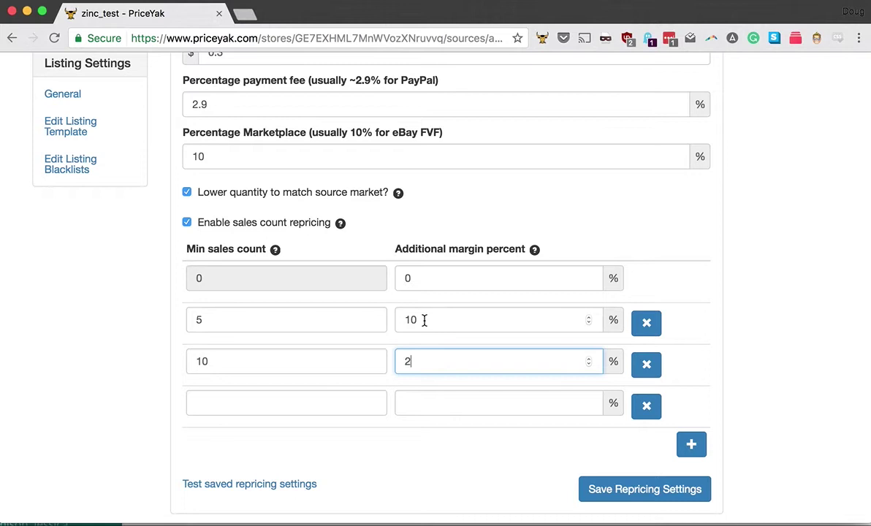
Set the sales count tiers to 0→-10%, 1→0% and 10→10%.
{"action": "double_click", "coordinate": [417, 282]}
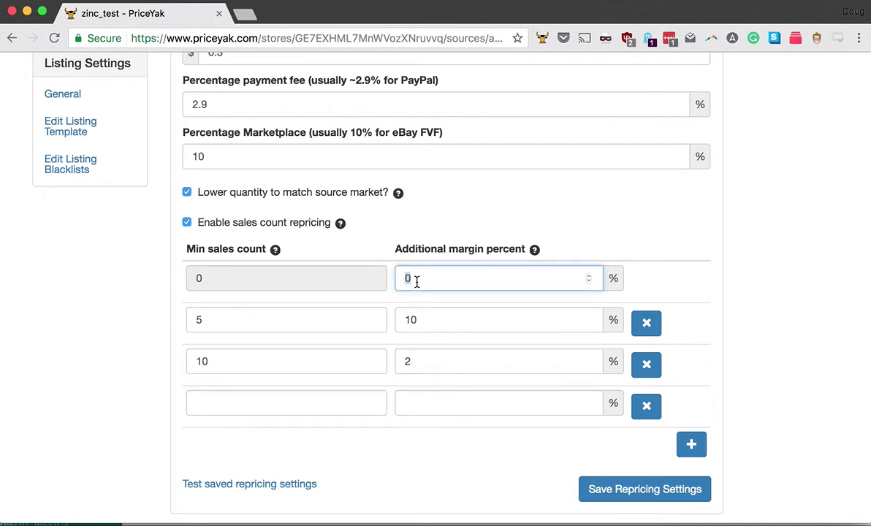
{"action": "type", "text": "-10"}
{"action": "key", "text": "Tab"}
{"action": "key", "text": "Tab"}
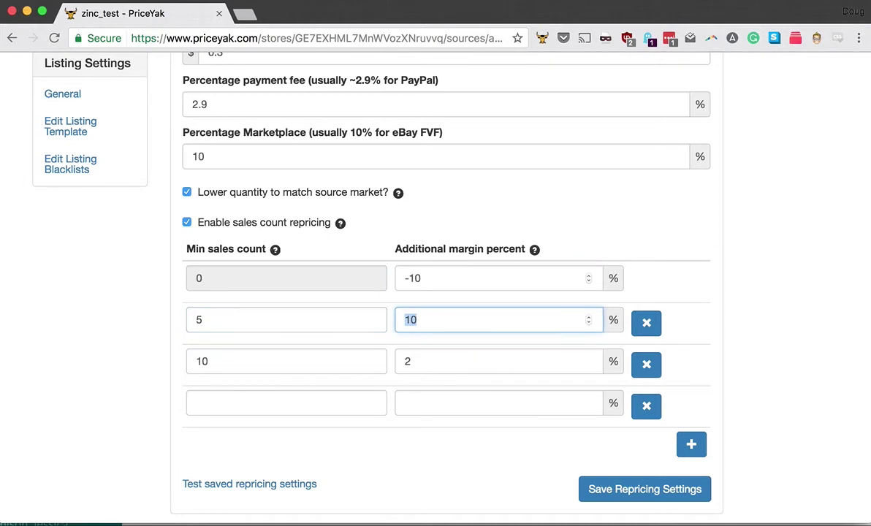
{"action": "key", "text": "shift+Tab"}
{"action": "type", "text": "1"}
{"action": "key", "text": "Tab"}
{"action": "type", "text": "0"}
{"action": "key", "text": "Tab"}
{"action": "key", "text": "Tab"}
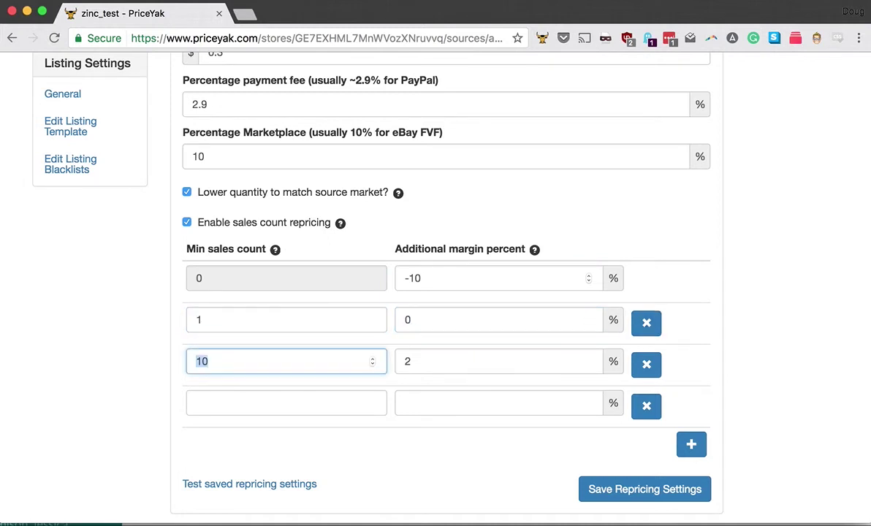
{"action": "key", "text": "Tab"}
{"action": "type", "text": "10"}
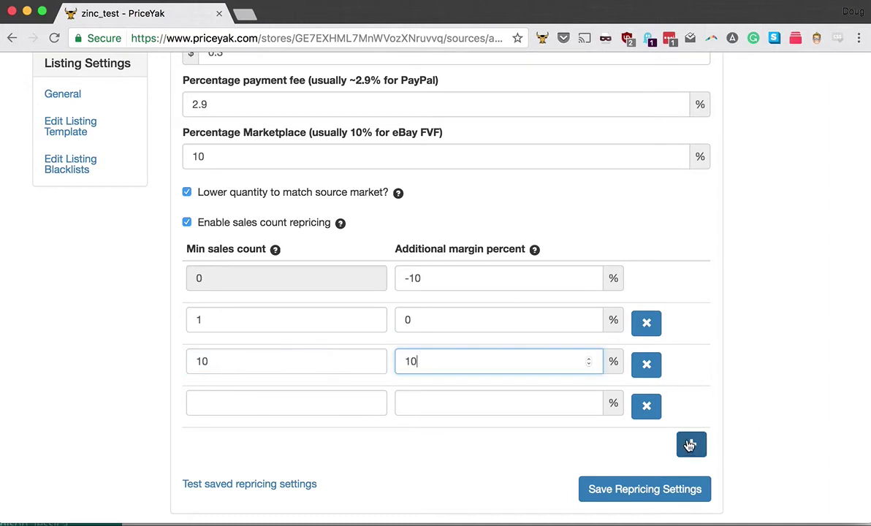
Delete the empty tier rows and save the repricing settings.
{"action": "left_click", "coordinate": [691, 443]}
{"action": "left_click", "coordinate": [646, 406]}
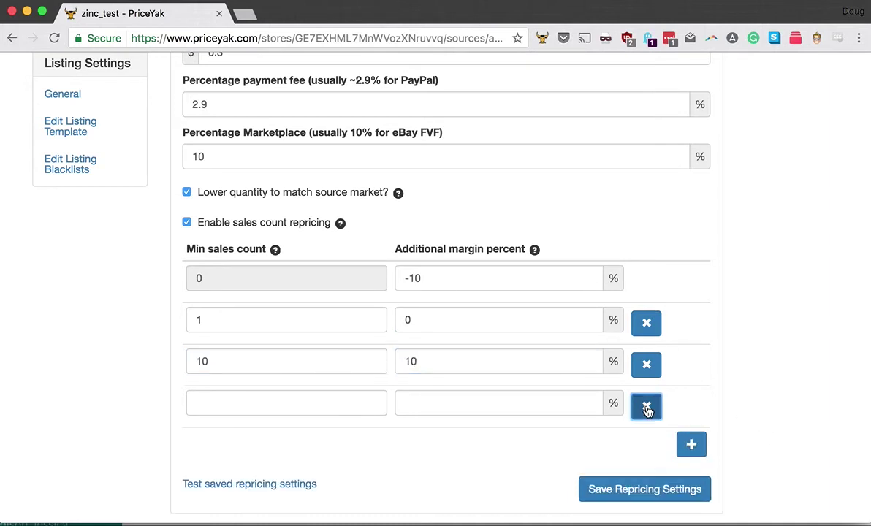
{"action": "left_click", "coordinate": [646, 405]}
{"action": "left_click", "coordinate": [641, 449]}
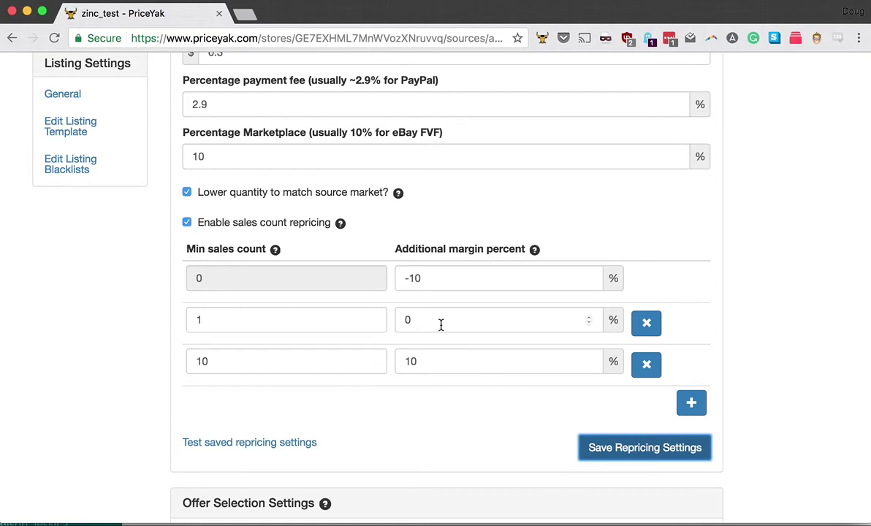
{"action": "scroll", "coordinate": [437, 326], "scroll_direction": "up", "scroll_amount": 3}
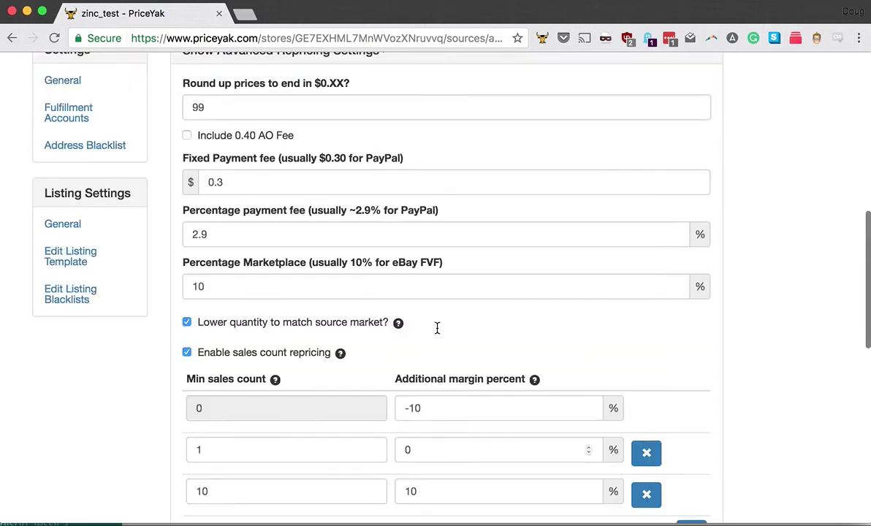
{"action": "scroll", "coordinate": [433, 136], "scroll_direction": "down", "scroll_amount": 7}
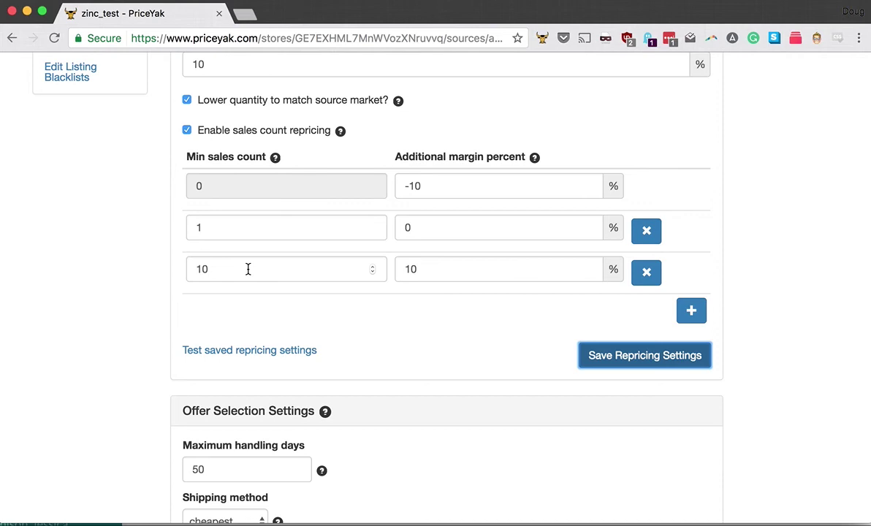
{"action": "scroll", "coordinate": [248, 269], "scroll_direction": "up", "scroll_amount": 10}
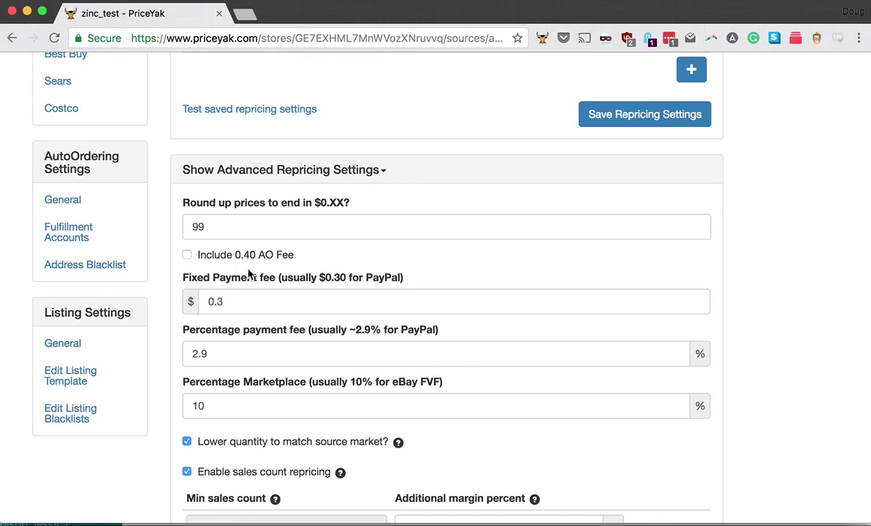
{"action": "scroll", "coordinate": [248, 273], "scroll_direction": "down", "scroll_amount": 8}
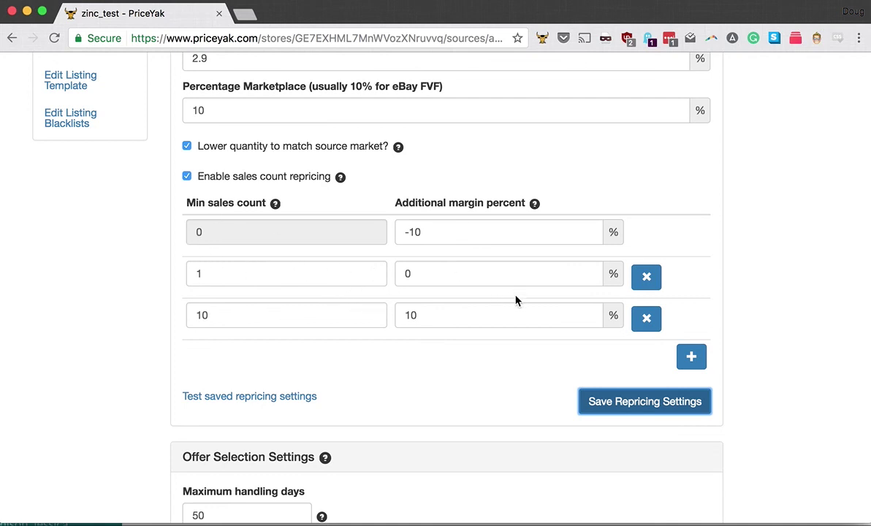
{"action": "scroll", "coordinate": [497, 307], "scroll_direction": "down", "scroll_amount": 2}
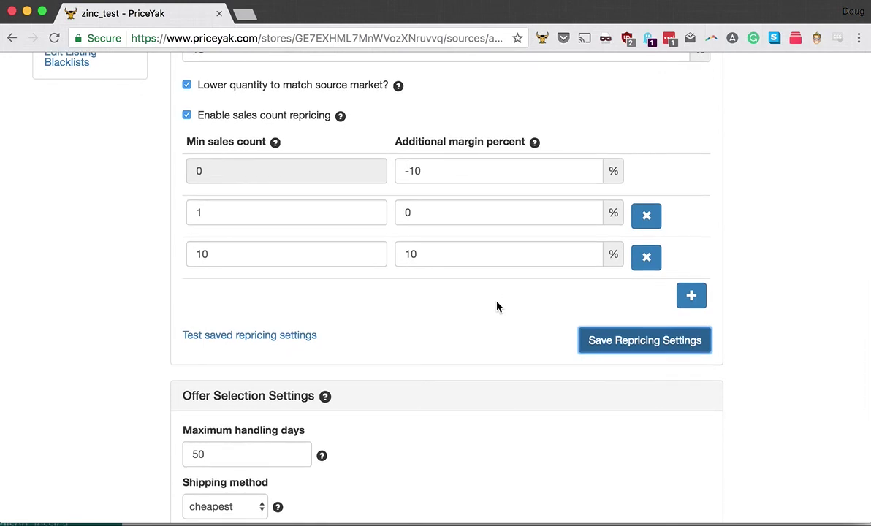
{"action": "scroll", "coordinate": [497, 307], "scroll_direction": "up", "scroll_amount": 5}
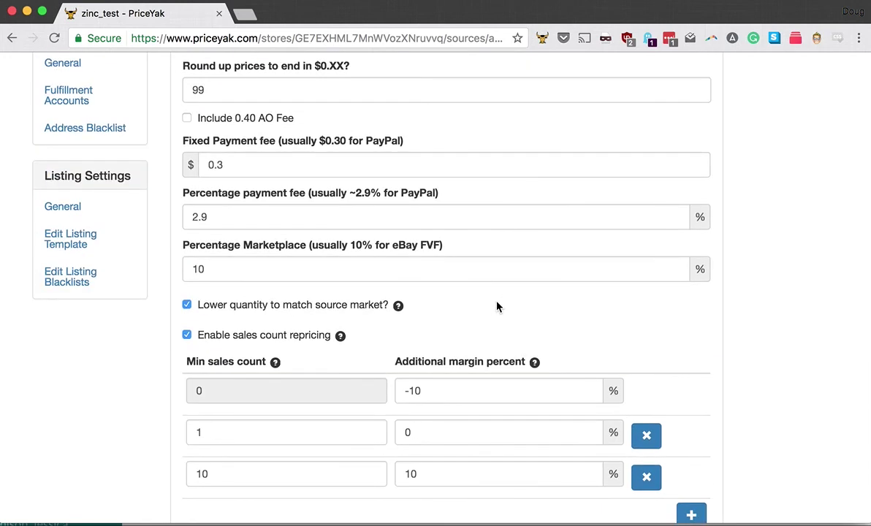